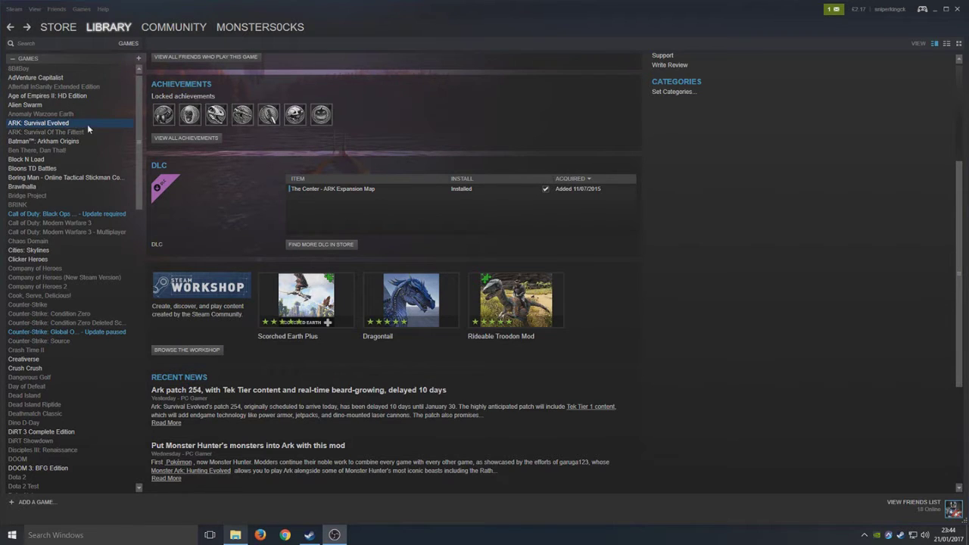
Open the Steam Workshop for ARK: Survival Evolved from the game's library page
scroll(282, 363, "down", 3)
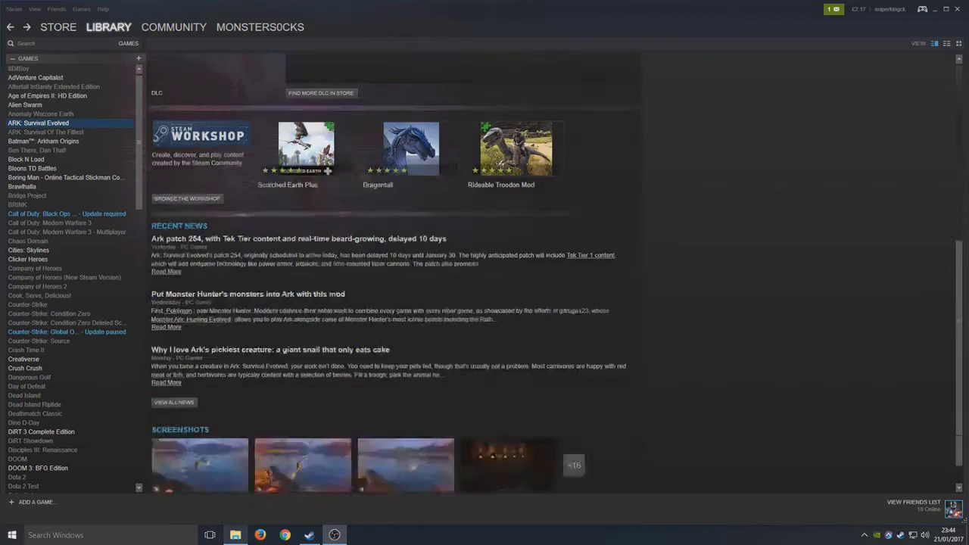
scroll(346, 219, "up", 5)
scroll(311, 264, "down", 1)
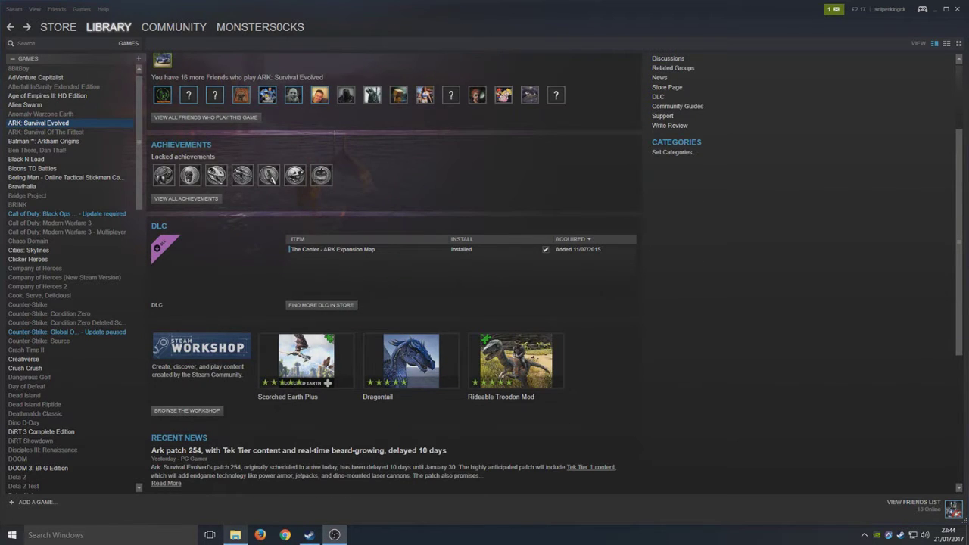
left_click(197, 411)
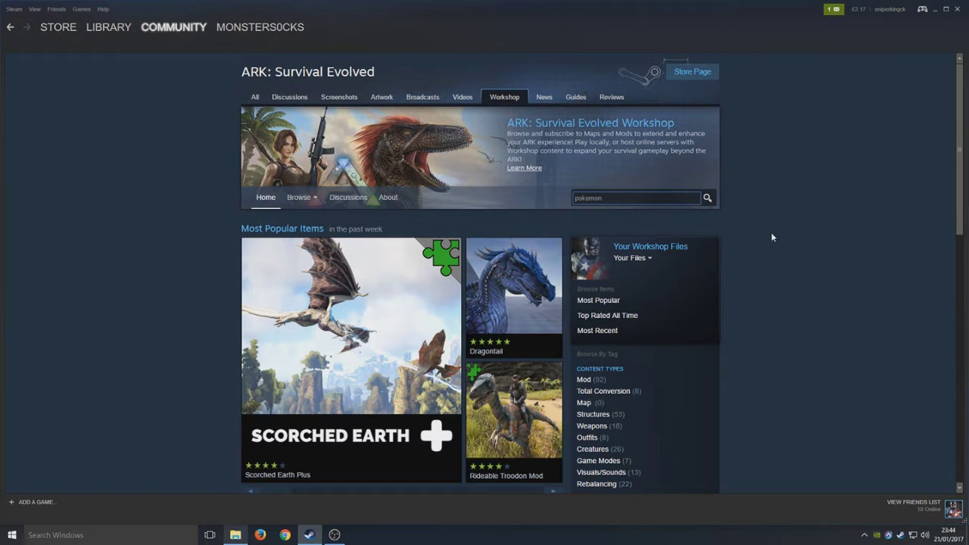
Search the workshop for "pokemon" and open the Pokemon Evolved Alpha Build 1.29 mod page
key("Return")
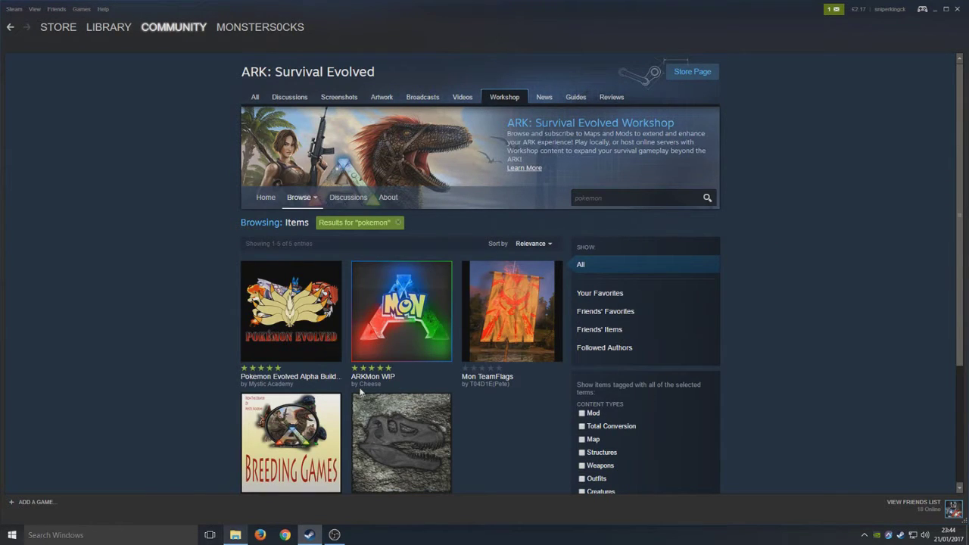
mouse_move(310, 331)
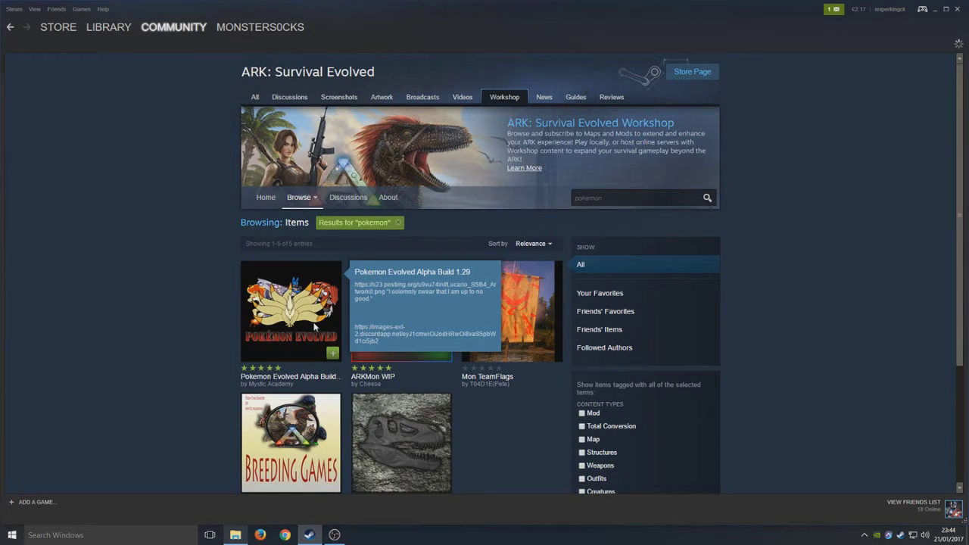
left_click(312, 331)
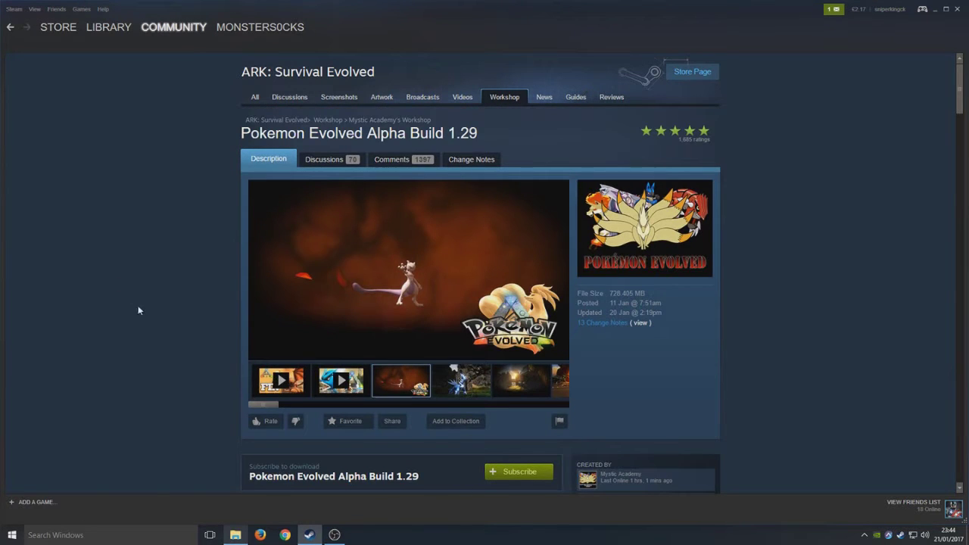
Review the mod's description with its spawn and craftables lists, and subscribe to the mod
scroll(151, 331, "down", 5)
scroll(151, 333, "down", 15)
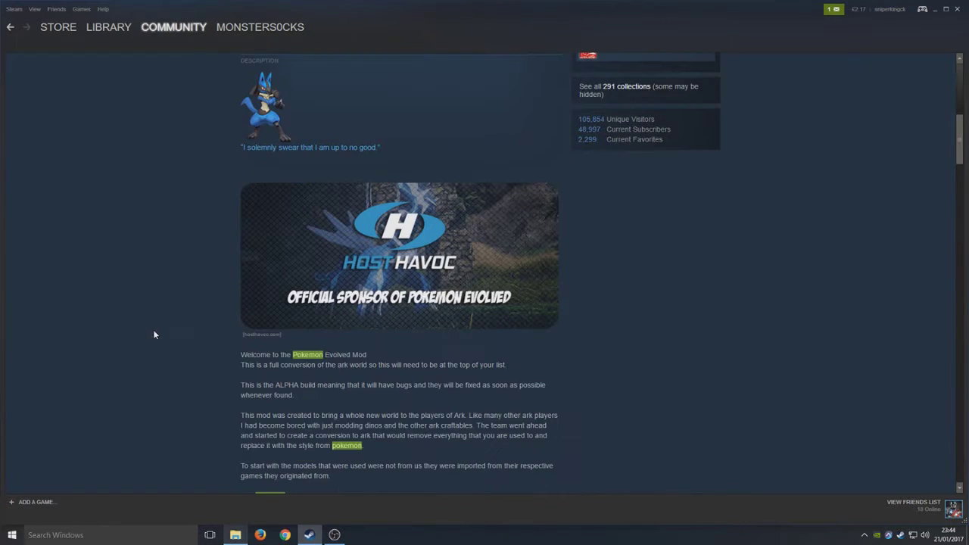
scroll(154, 341, "up", 6)
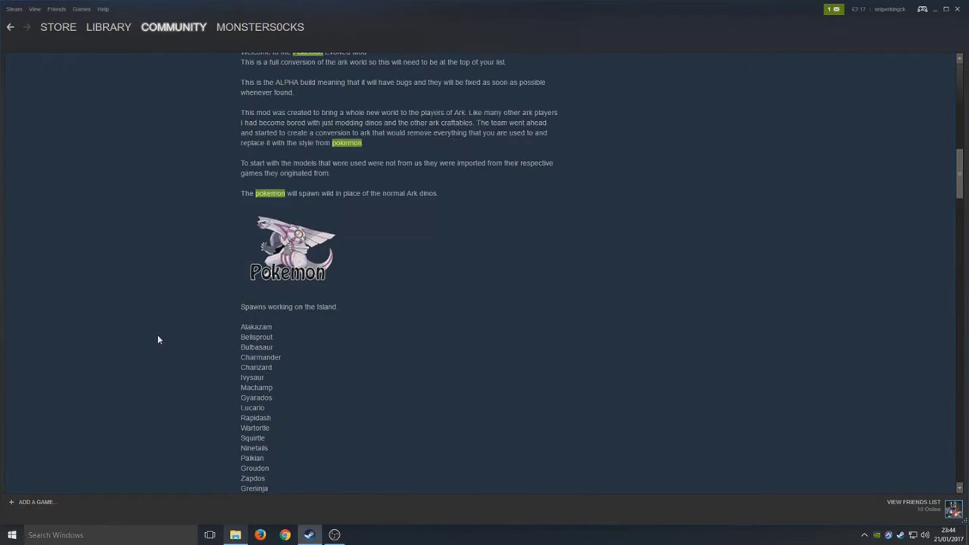
scroll(213, 352, "down", 3)
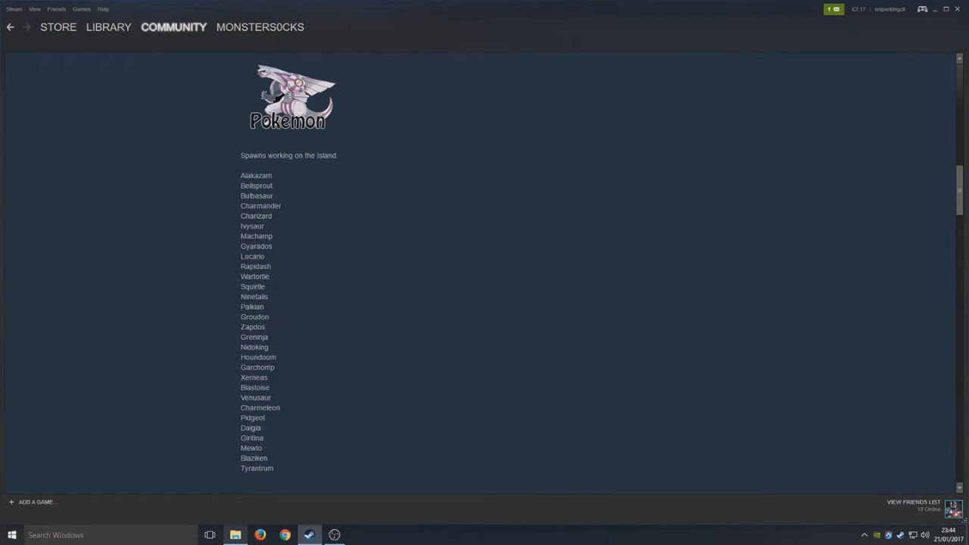
left_click_drag(250, 196, 263, 417)
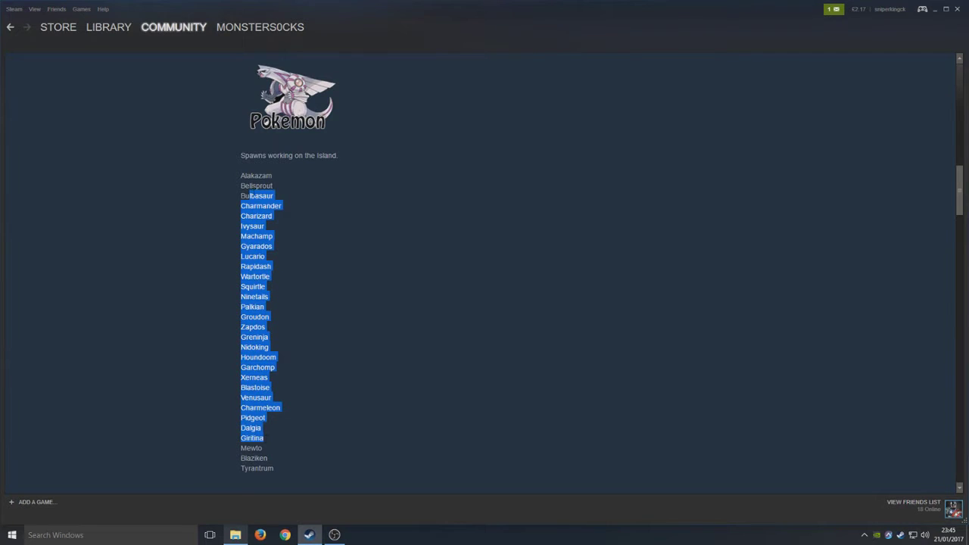
scroll(485, 272, "down", 4)
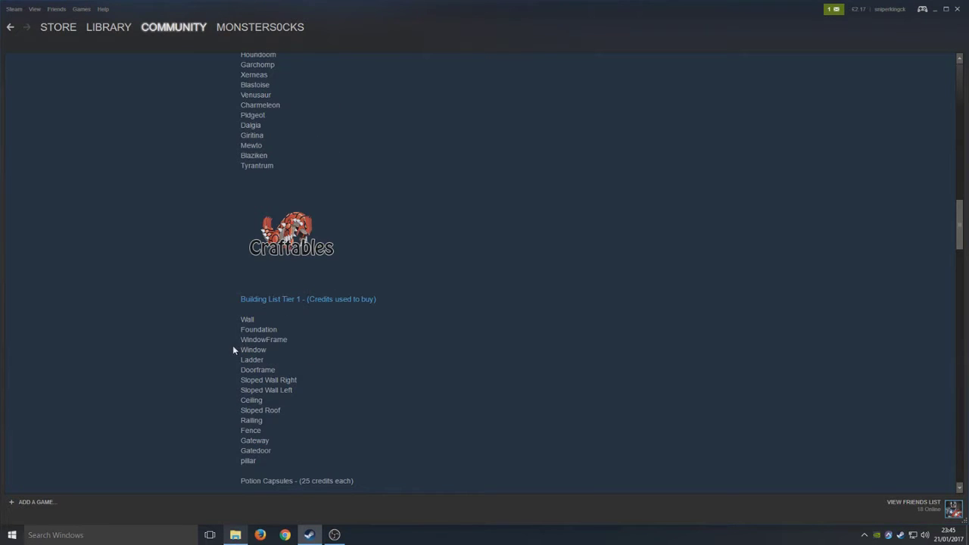
scroll(236, 342, "up", 15)
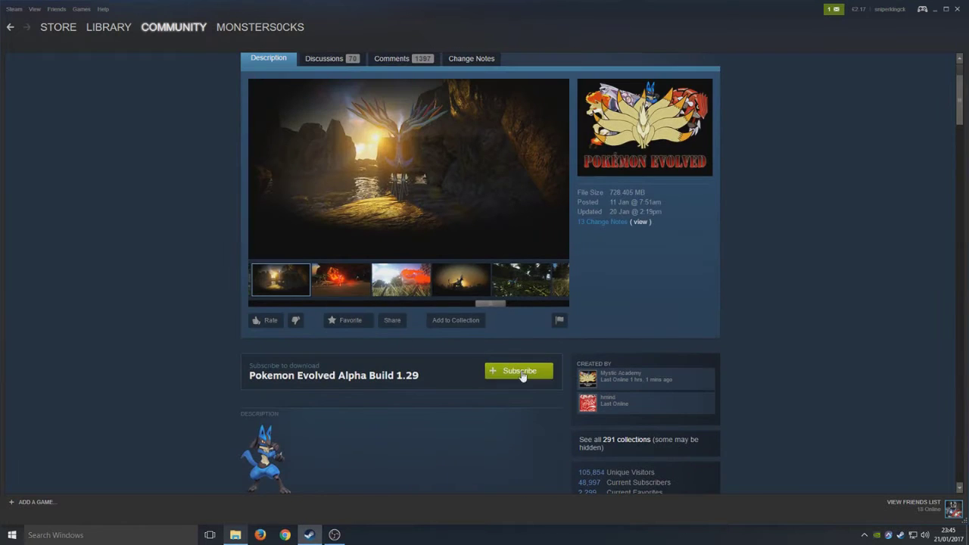
left_click(522, 373)
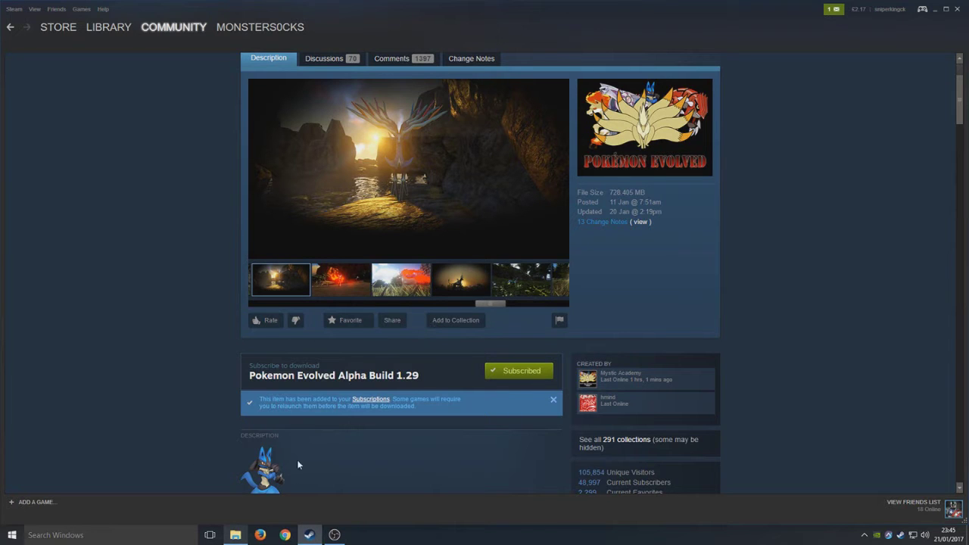
scroll(477, 344, "up", 3)
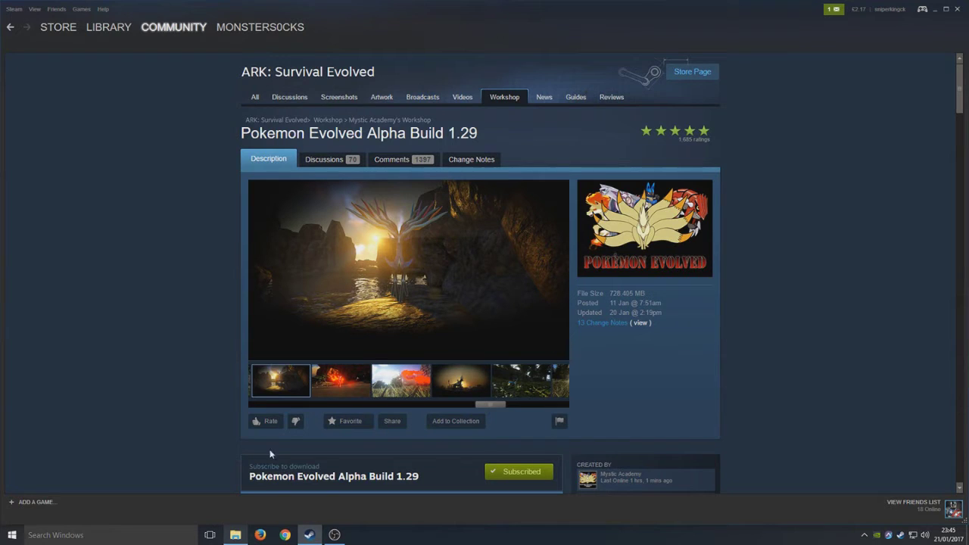
Switch to the File Explorer window showing ARK's SavedArksLocal folder and maximize it
left_click(236, 535)
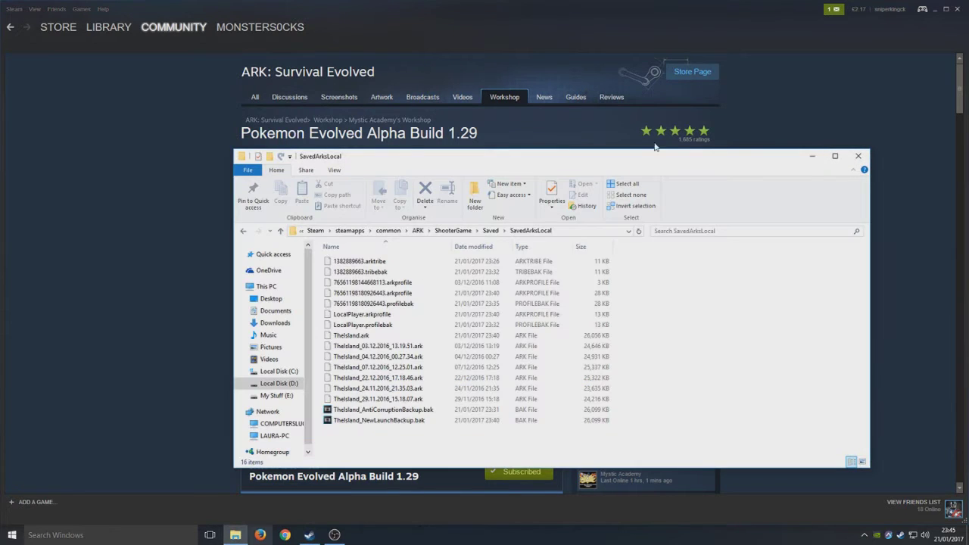
double_click(398, 156)
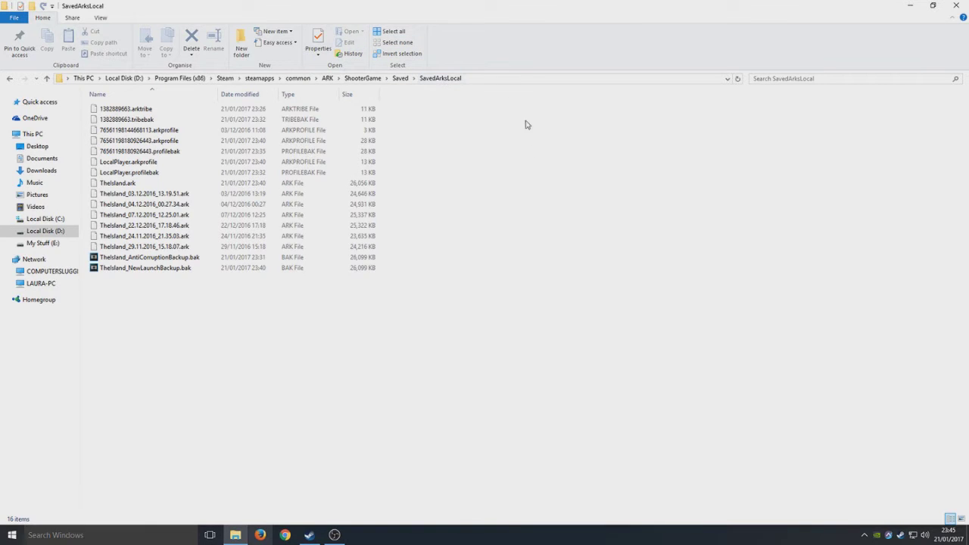
left_click_drag(371, 399, 282, 480)
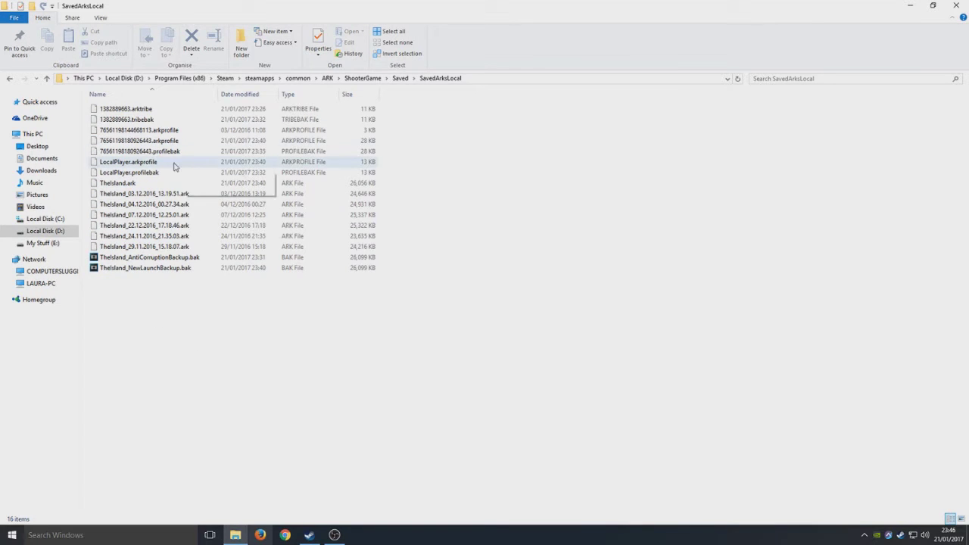
left_click_drag(373, 268, 175, 353)
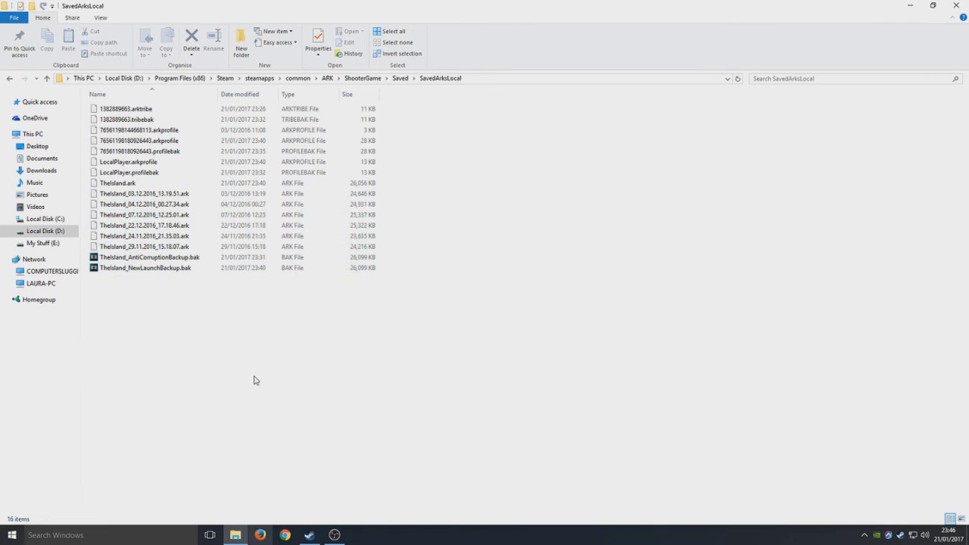
Create a new folder named "backup" inside SavedArksLocal
right_click(236, 341)
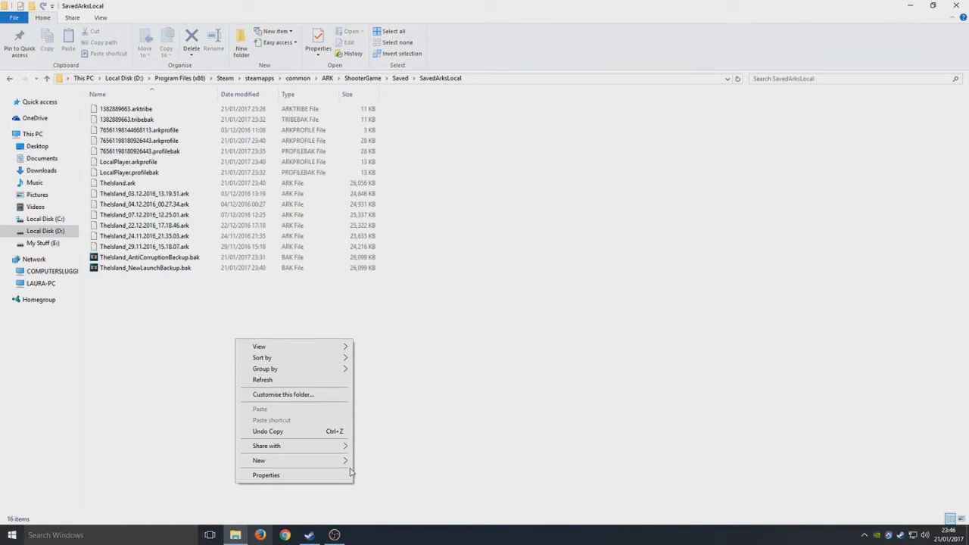
left_click(373, 462)
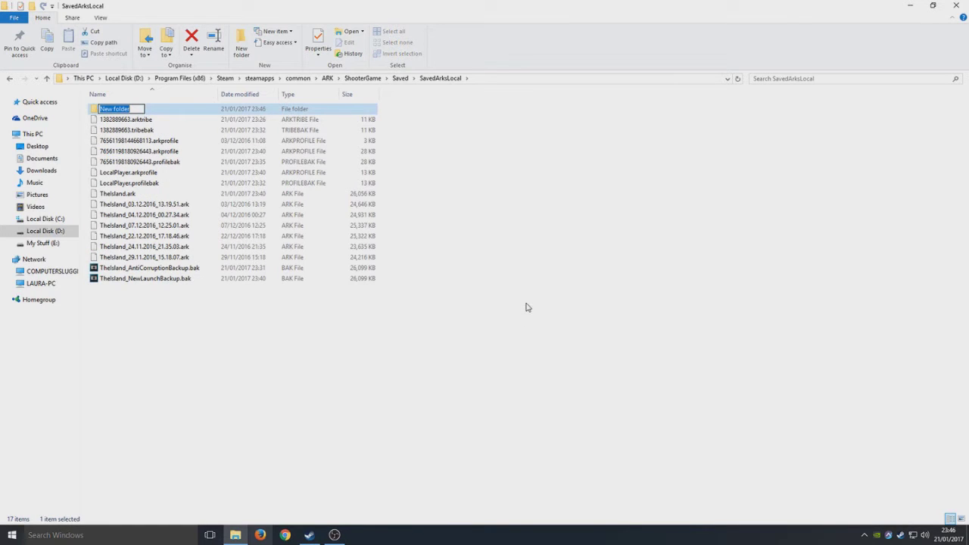
type("backup")
key("Return")
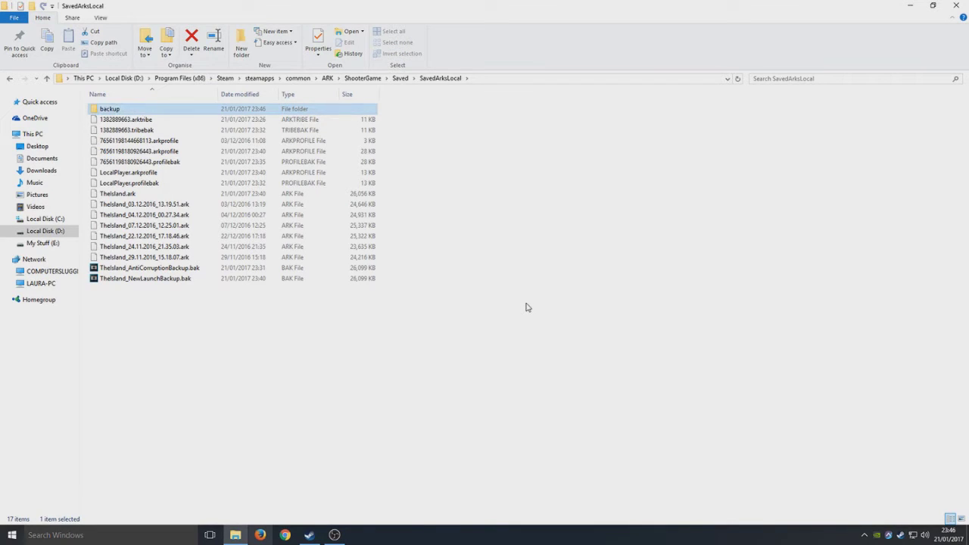
Move all the save files from SavedArksLocal into the backup folder
left_click_drag(238, 372, 67, 121)
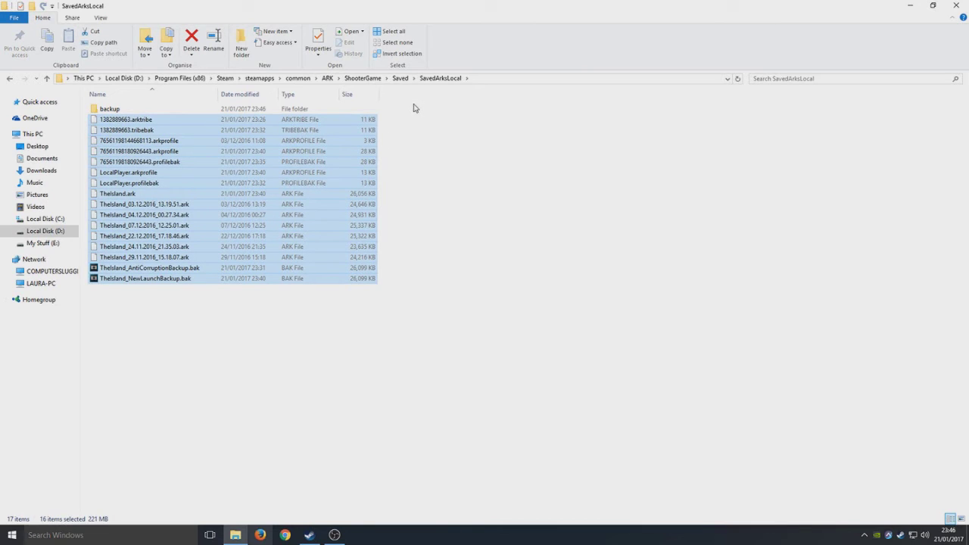
right_click(175, 157)
left_click(239, 278)
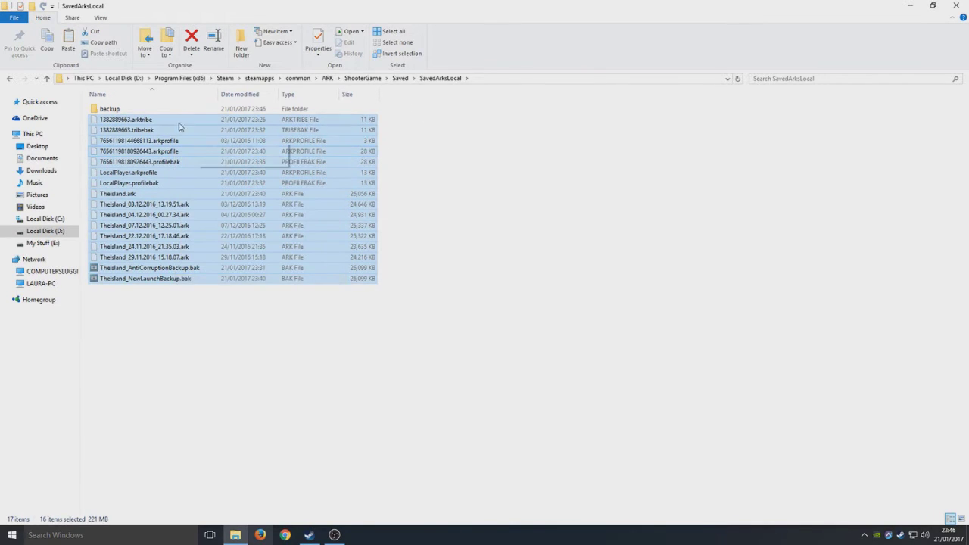
double_click(162, 114)
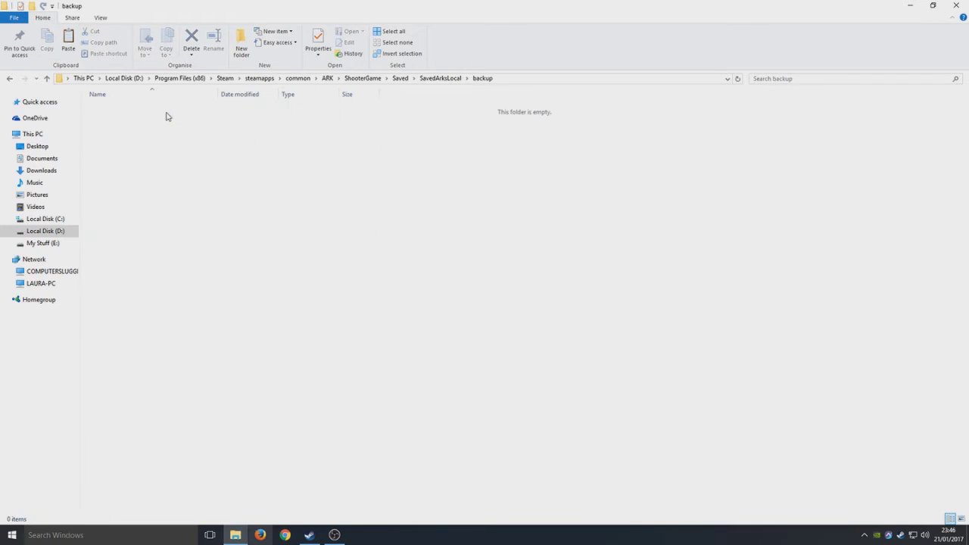
right_click(302, 196)
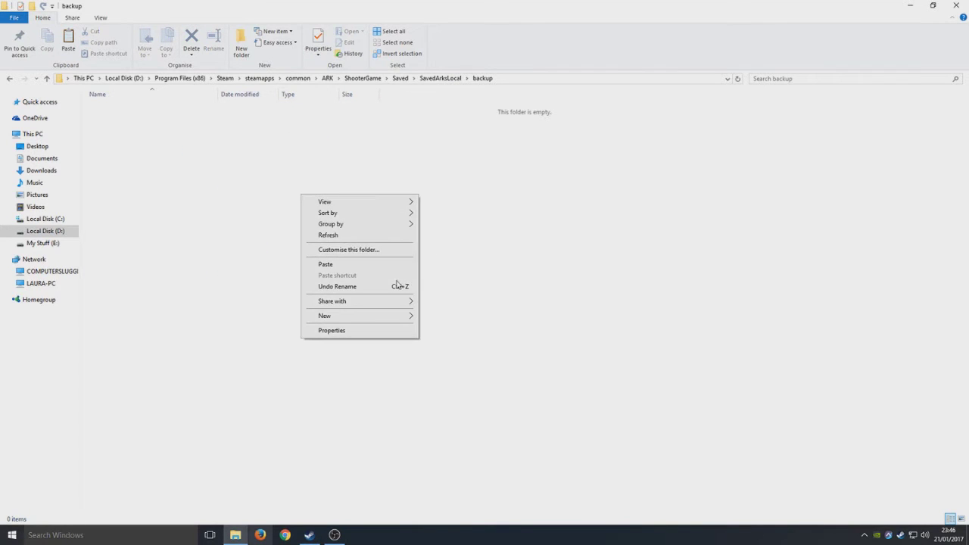
left_click(357, 266)
left_click(560, 255)
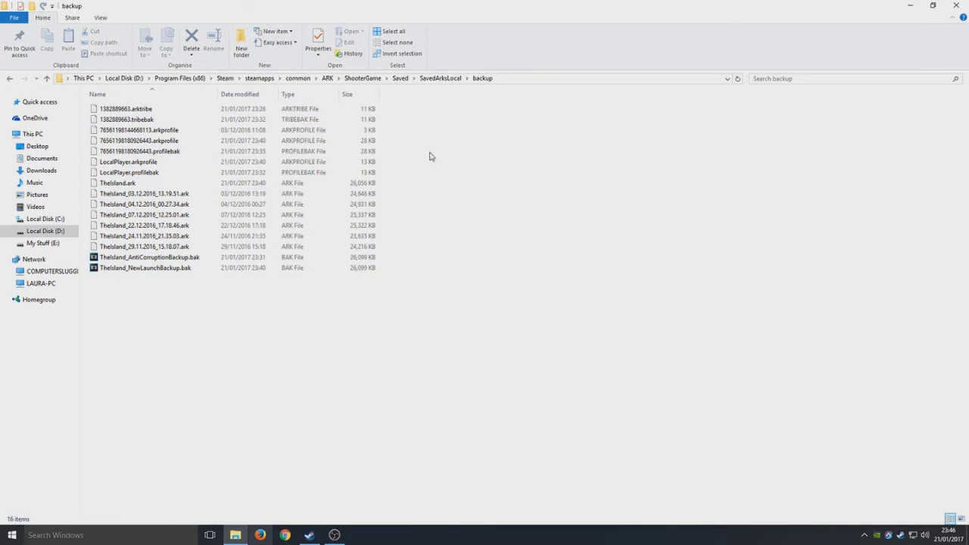
left_click_drag(265, 365, 408, 390)
Go back to SavedArksLocal, check the parent Saved folder, and reopen SavedArksLocal to verify its contents
left_click(443, 80)
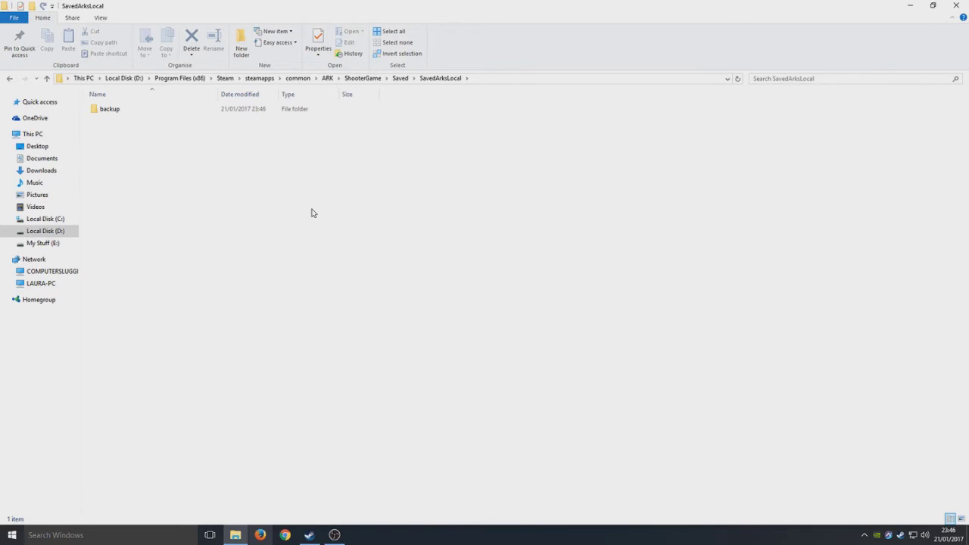
left_click(400, 78)
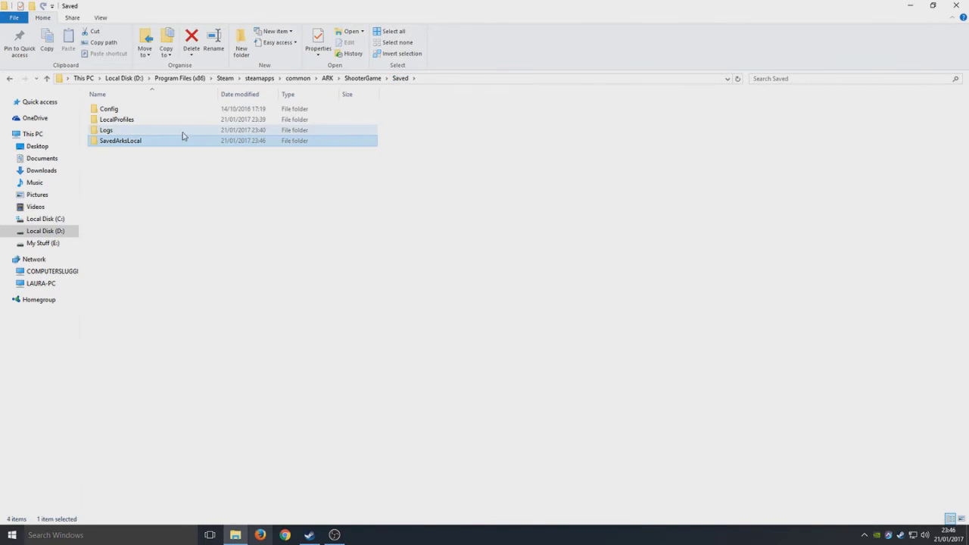
double_click(123, 142)
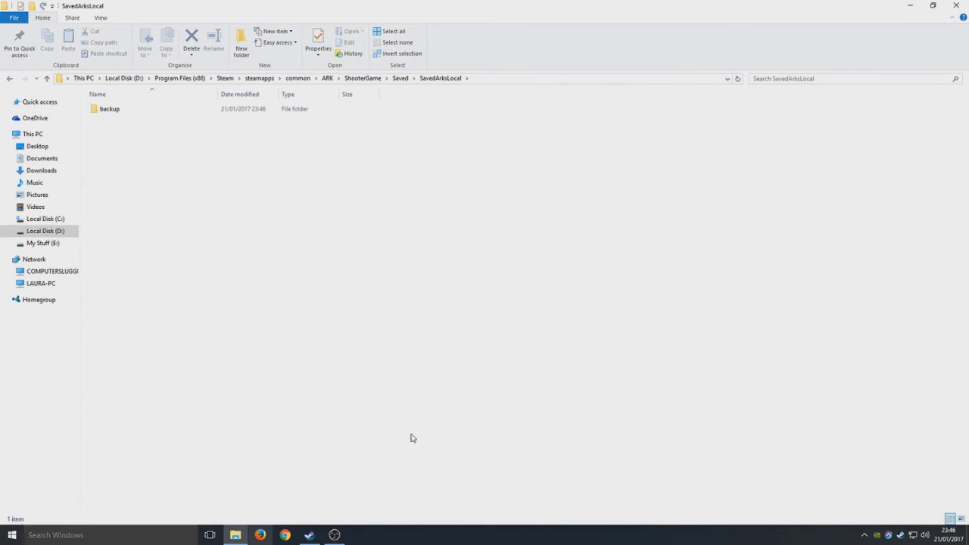
Switch to Steam, return to the ARK: Survival Evolved library page and launch the game
left_click(309, 535)
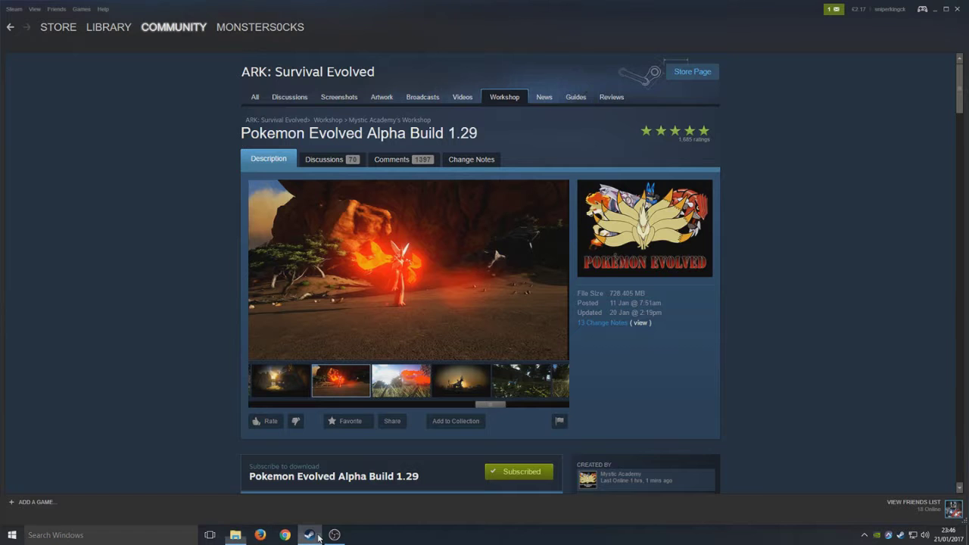
scroll(295, 151, "down", 3)
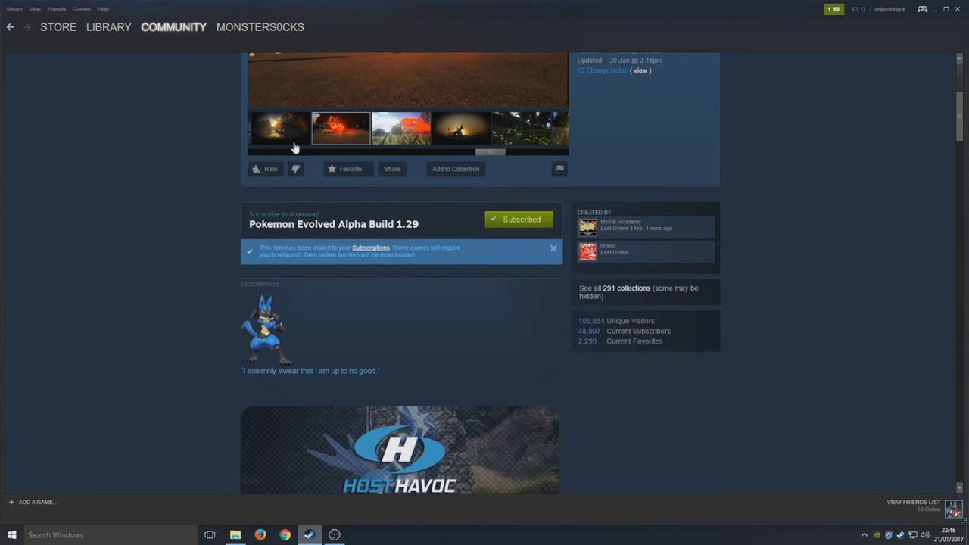
left_click(102, 33)
scroll(233, 133, "up", 3)
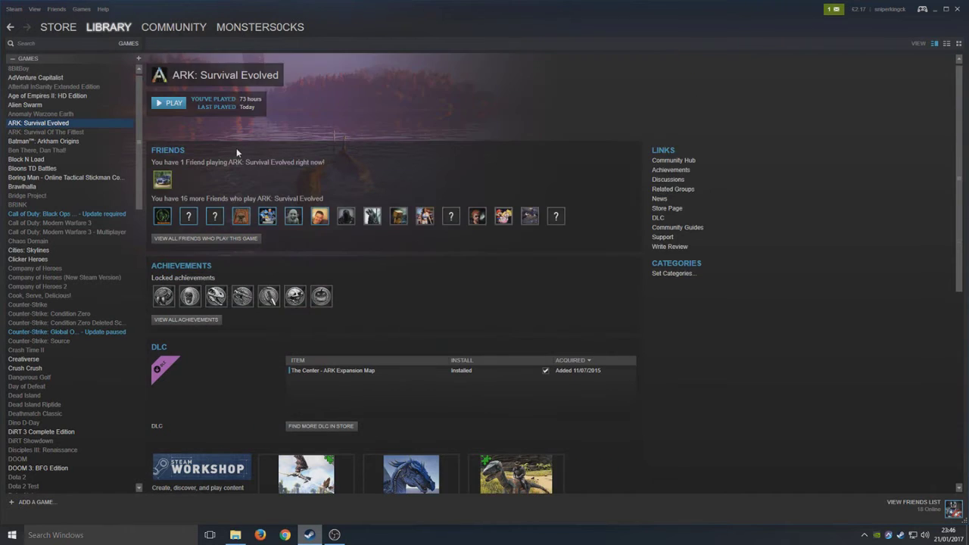
left_click(171, 104)
left_click(501, 357)
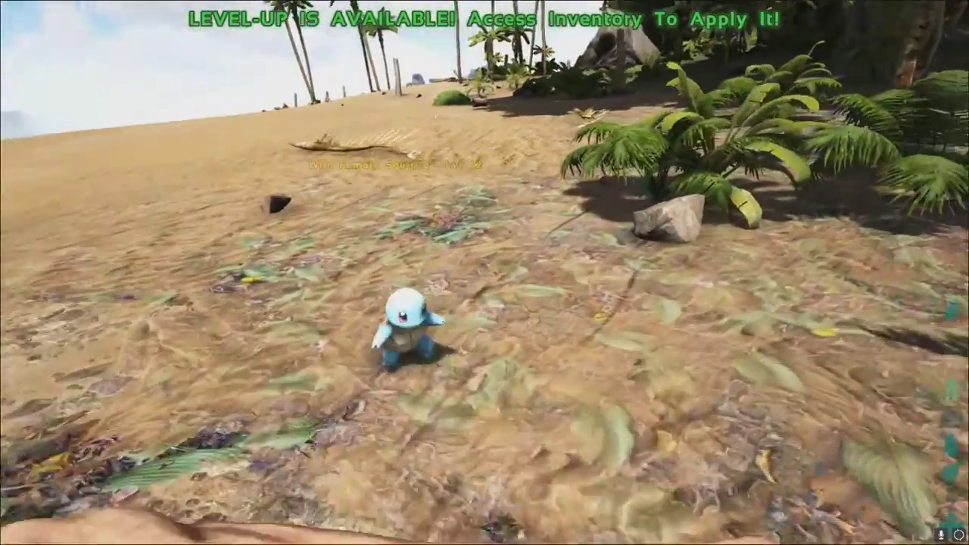
key("w")
key("d")
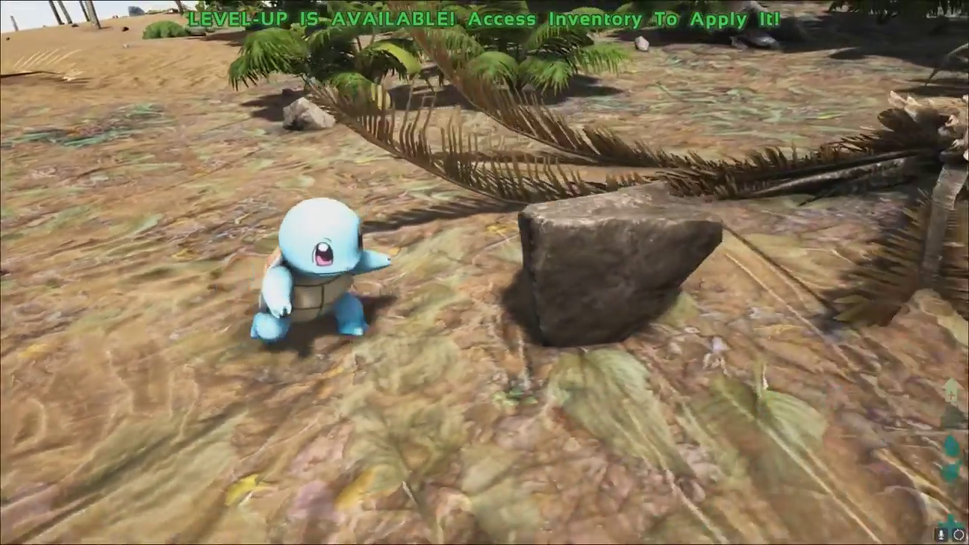
key("s")
key("d")
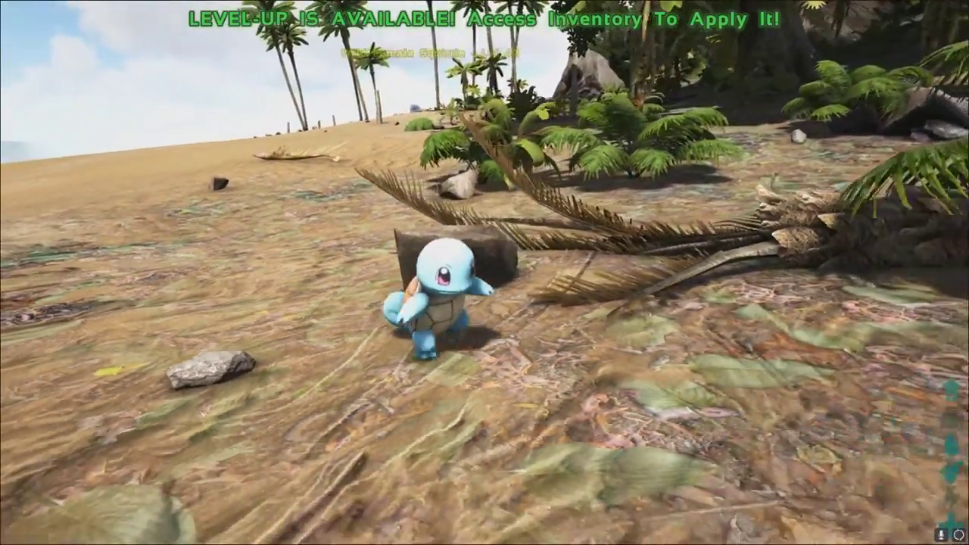